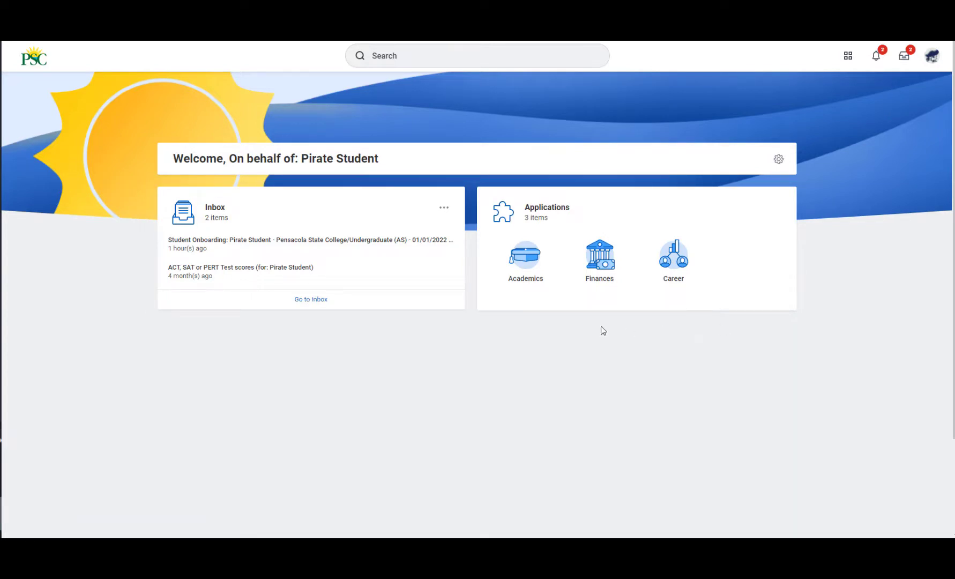
Step: From the Academics application, open Find Course Sections under Planning & Registration
left_click(534, 262)
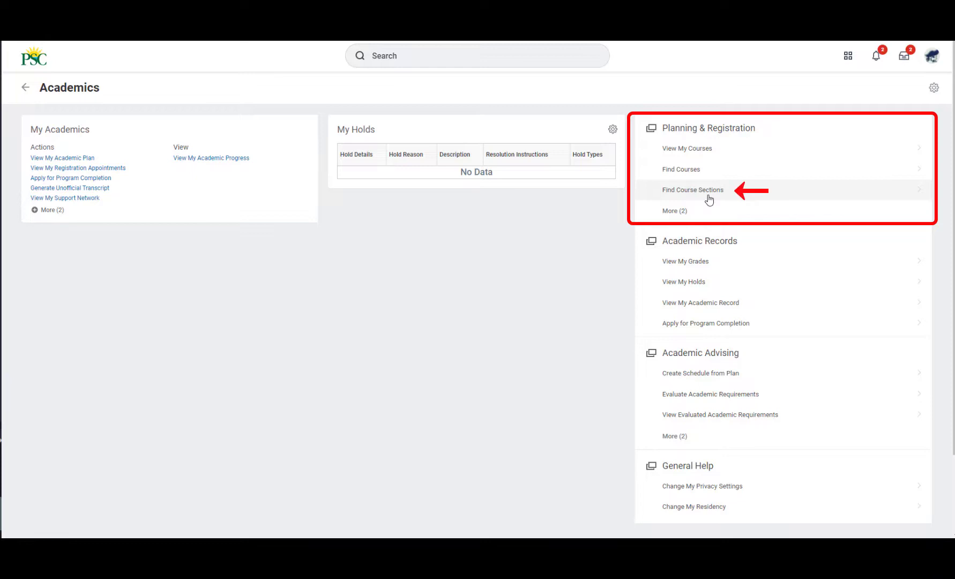
left_click(709, 195)
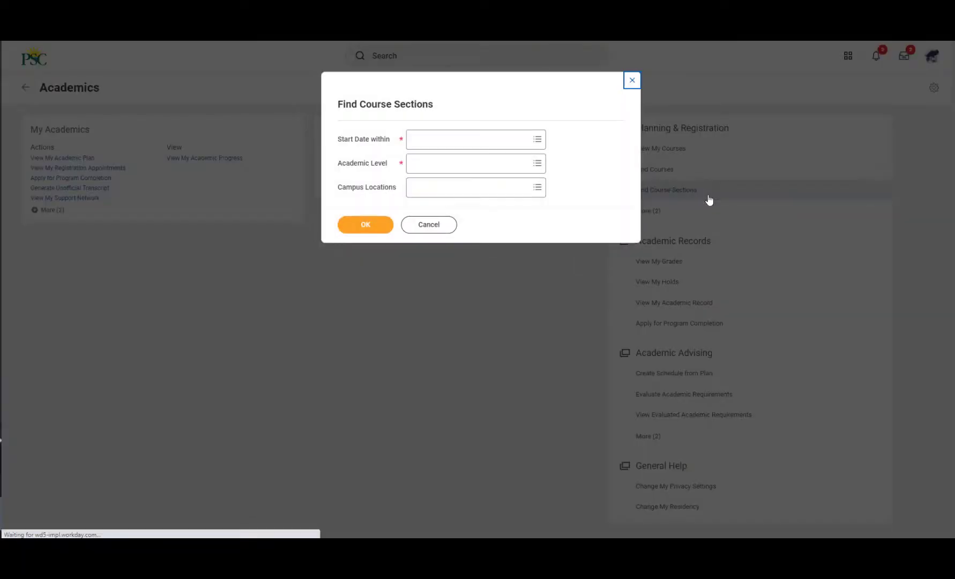
Step: Set the section search to Fall 2022 Session A start dates and Undergraduate level
left_click(538, 138)
left_click(504, 159)
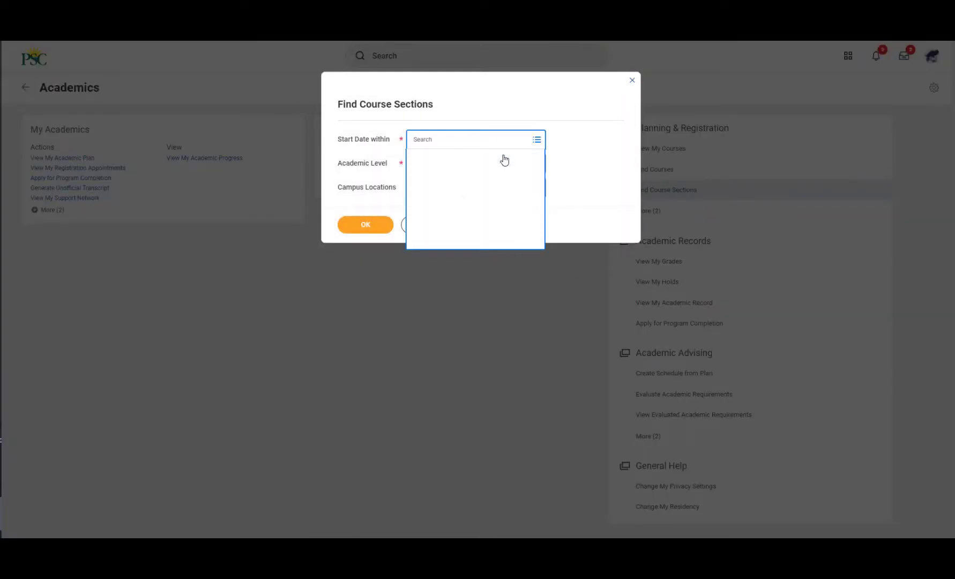
left_click(468, 196)
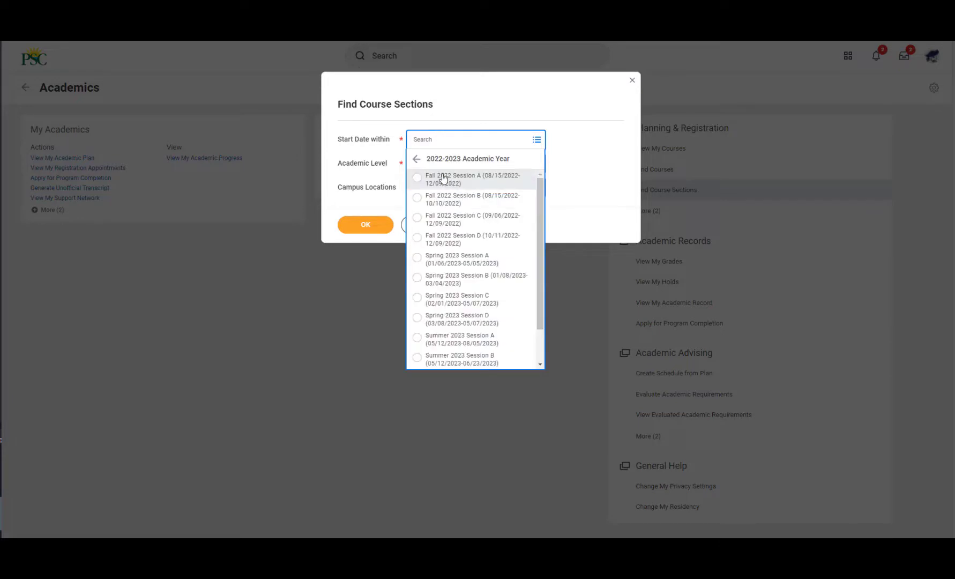
left_click(443, 180)
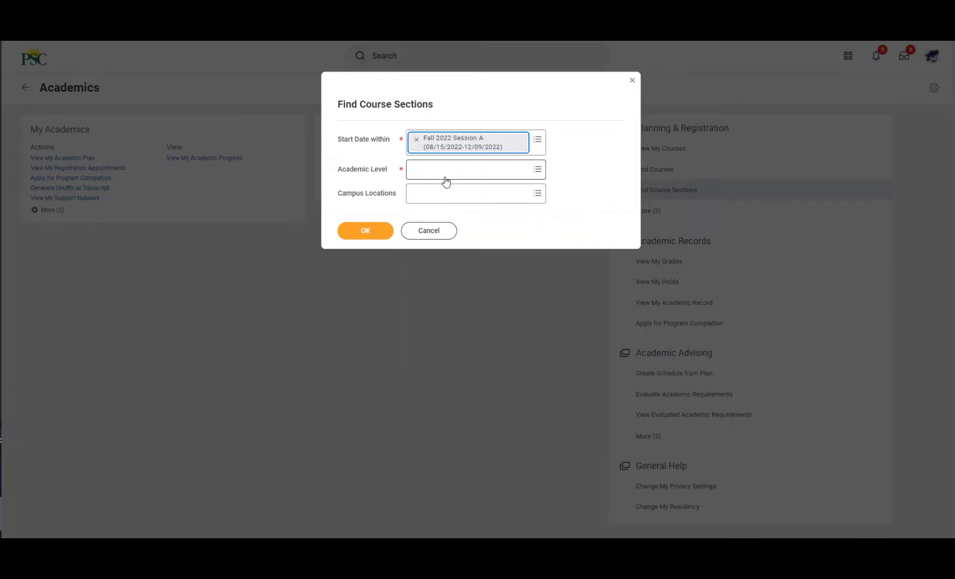
left_click(455, 170)
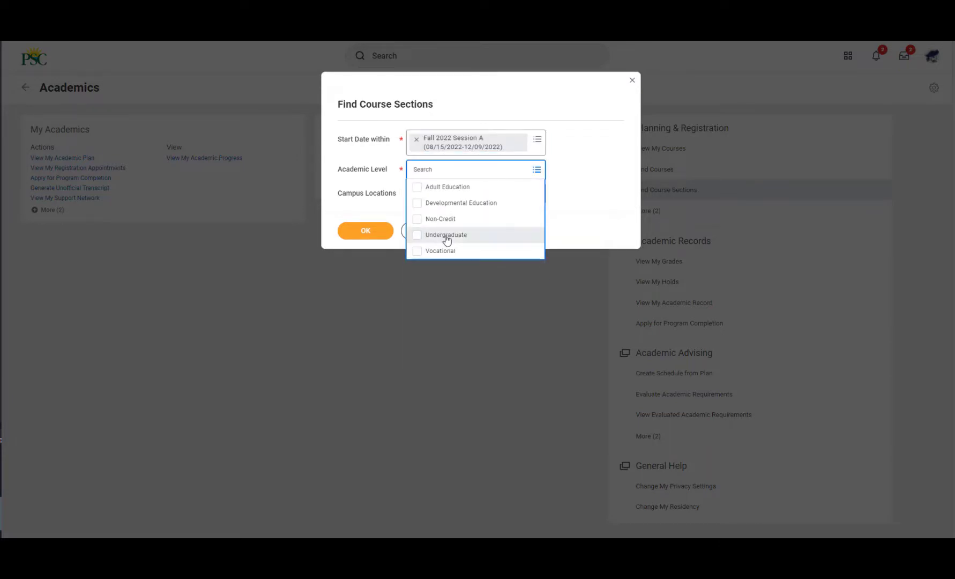
left_click(447, 236)
left_click(393, 212)
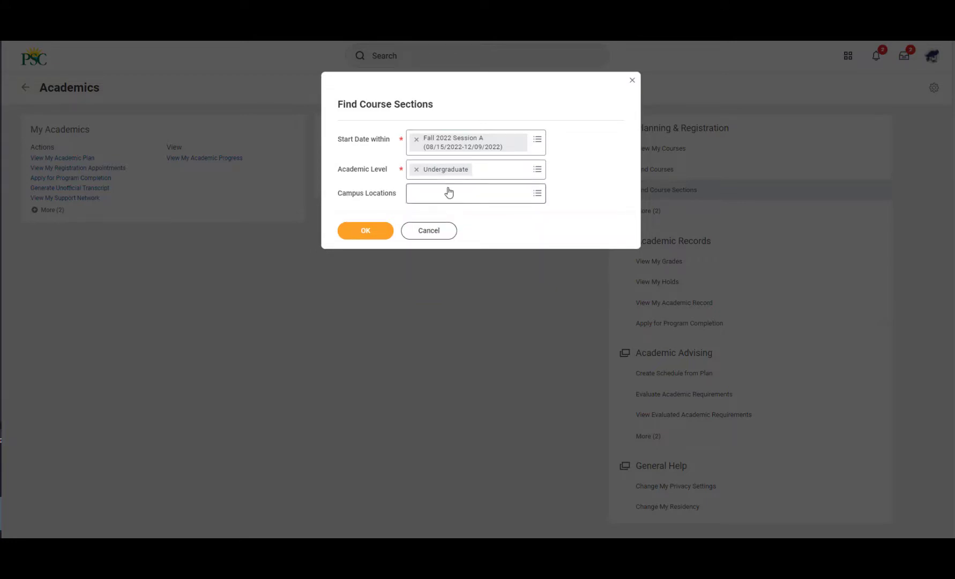
left_click(448, 193)
Step: Run the search, filter results by 'art', and open ARH 2000-M1037 Humanities Art
left_click(377, 188)
left_click(364, 230)
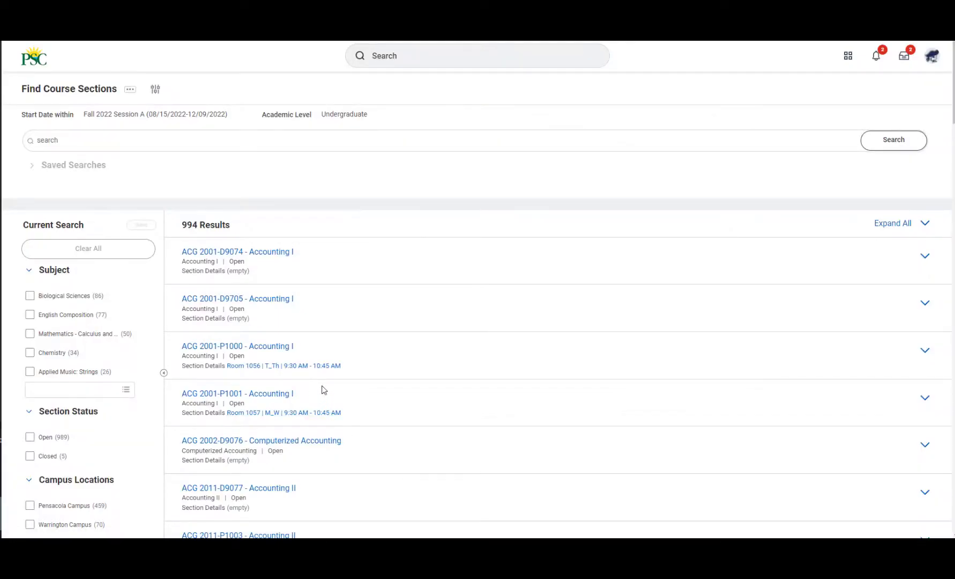
left_click(113, 141)
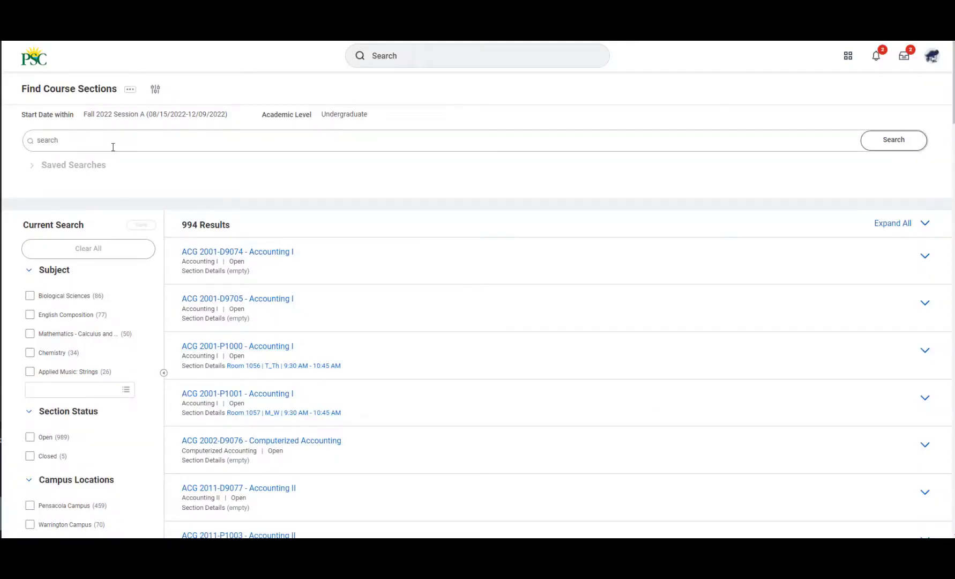
type("art")
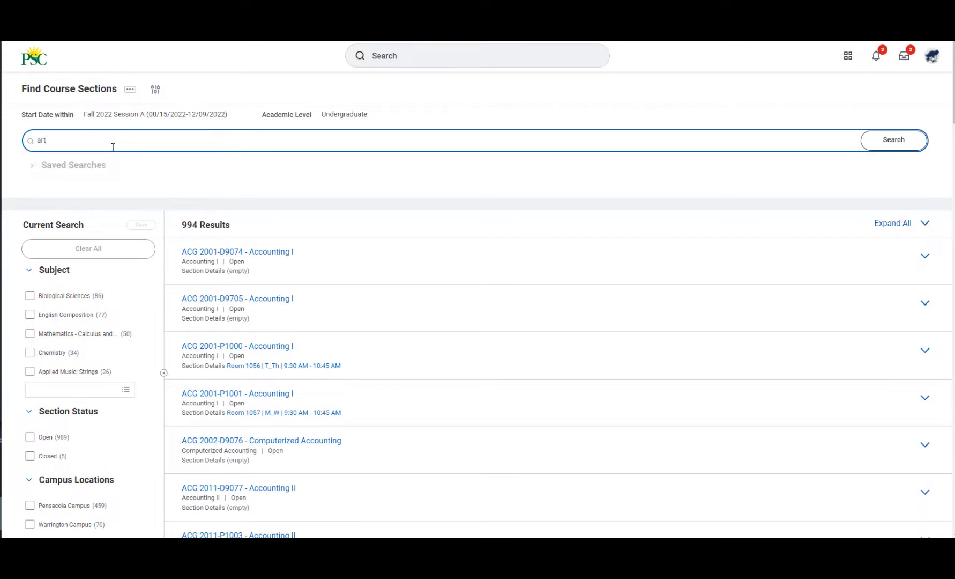
key("Return")
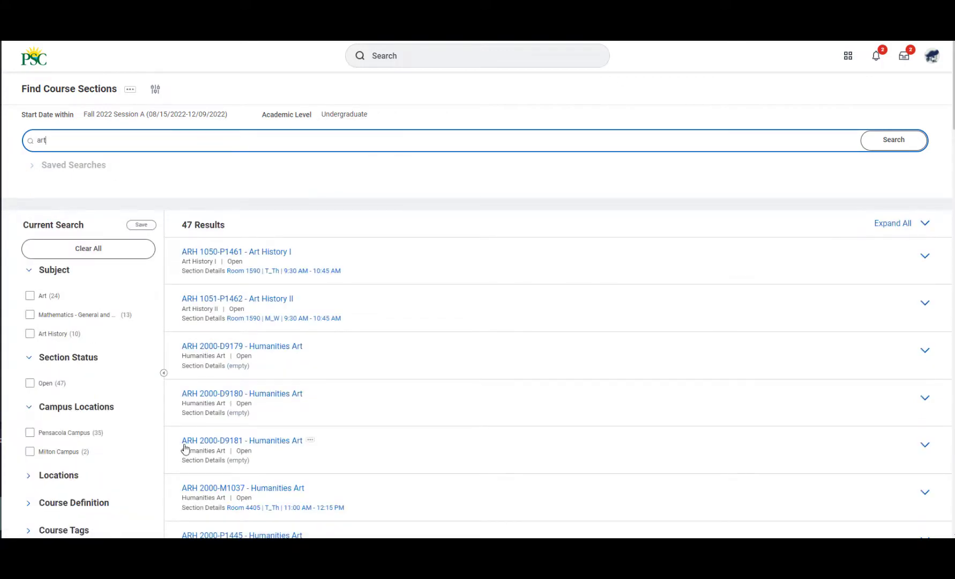
scroll(184, 447, "down", 1)
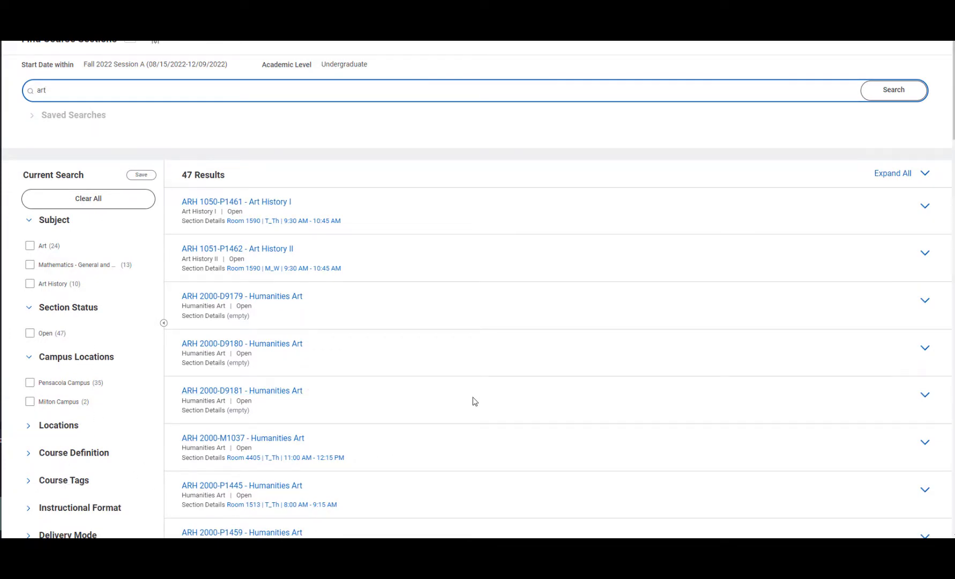
left_click(265, 441)
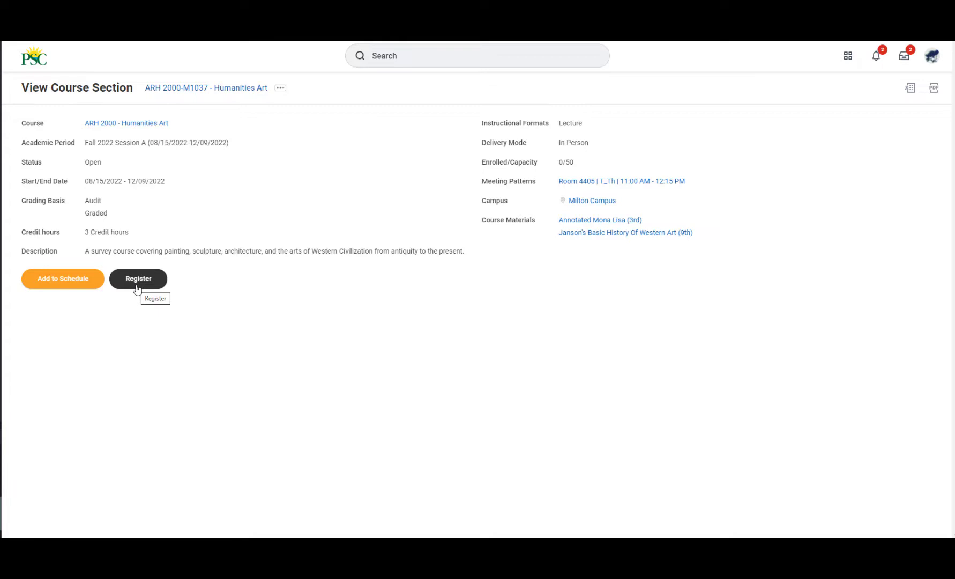
Step: Register for section ARH 2000-M1037 Humanities Art
left_click(137, 284)
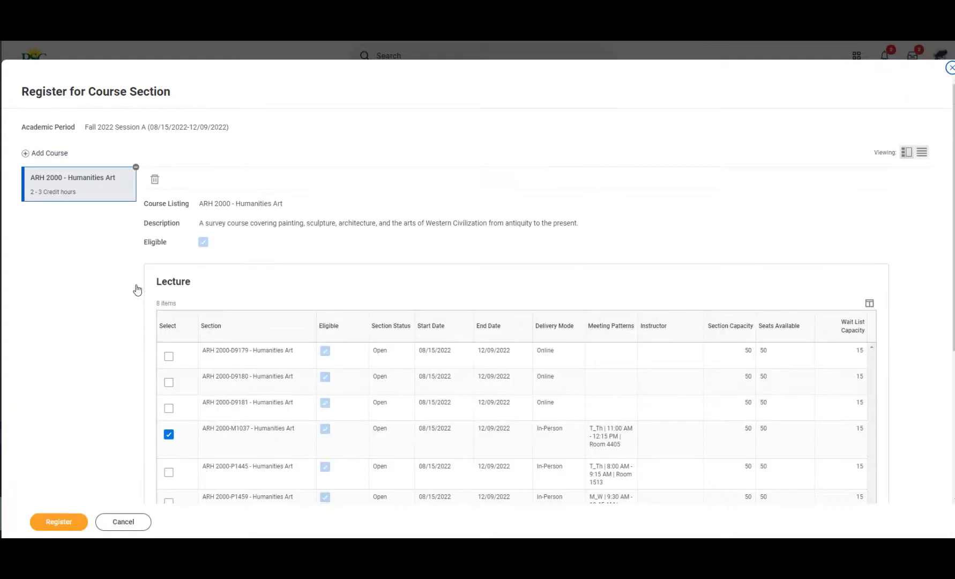
scroll(138, 290, "down", 1)
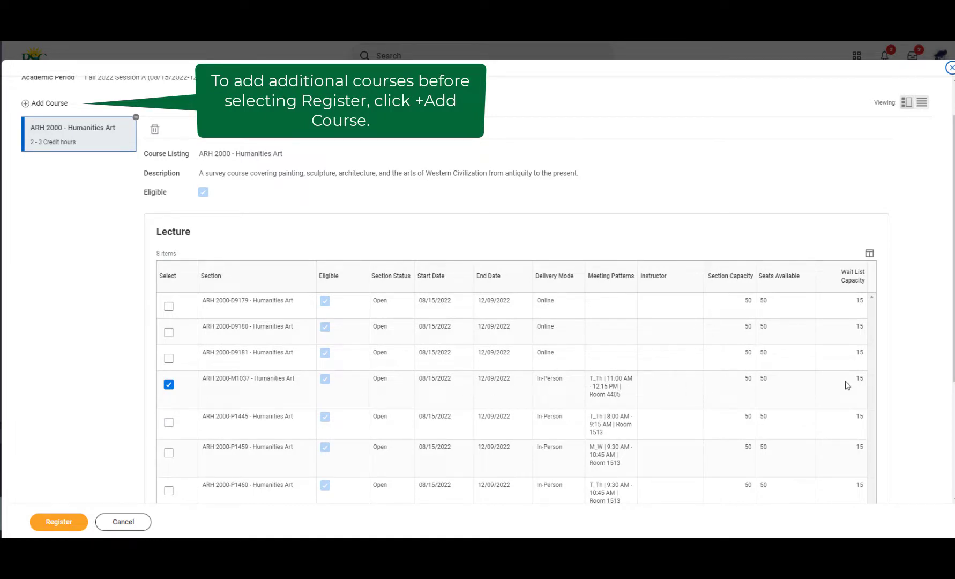
left_click(63, 520)
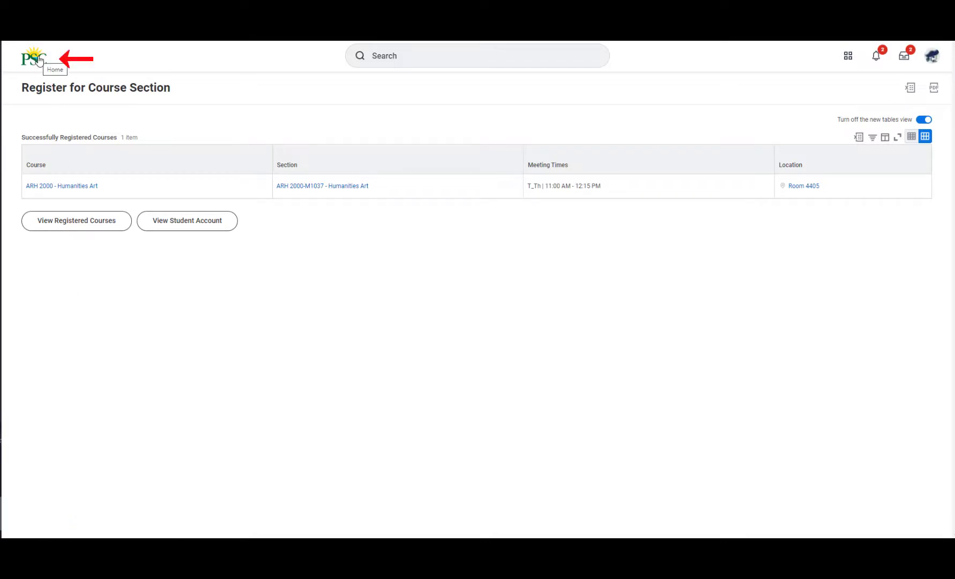
Step: View registered courses, showing HLP 1081 and ARH 2000 for 6 credit hours
left_click(104, 224)
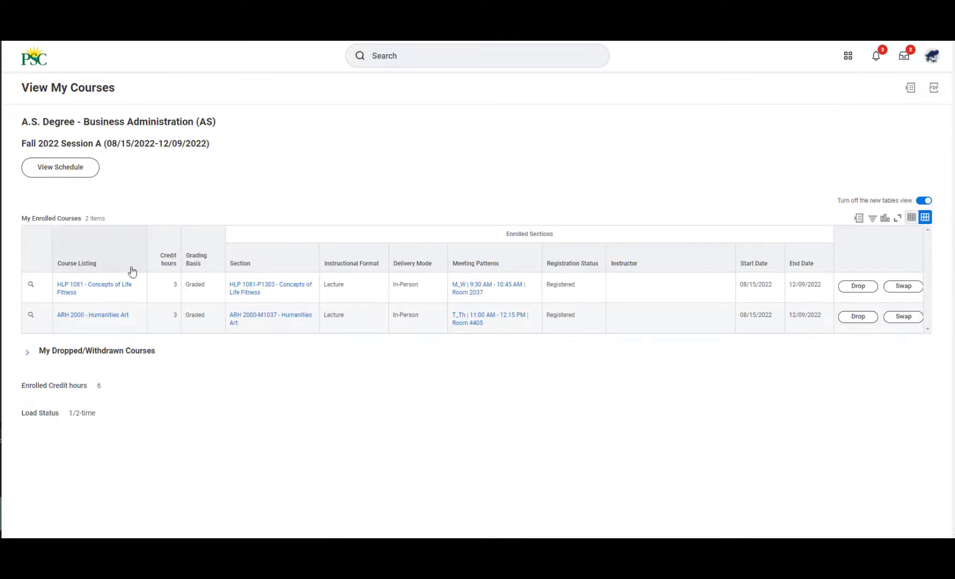